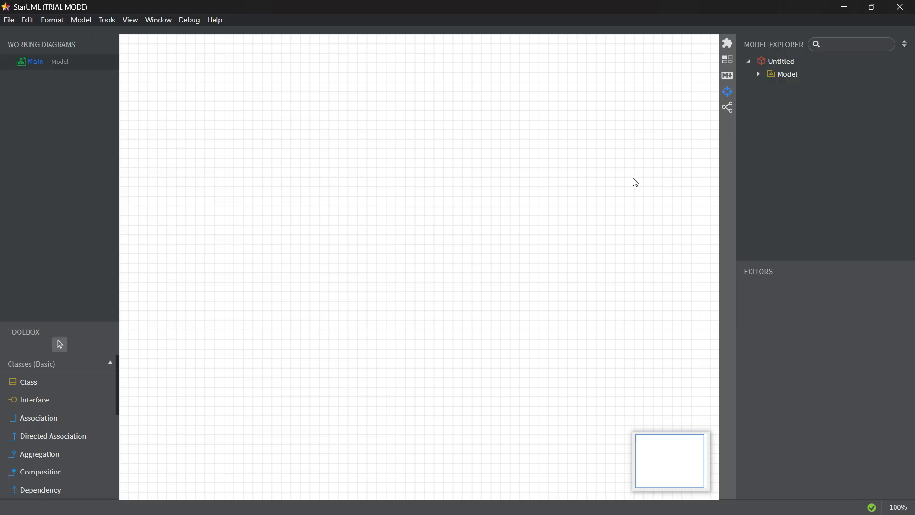
# Add a sequence diagram to the untitled project
pyautogui.rightClick(784, 62)
pyautogui.moveTo(730, 73)
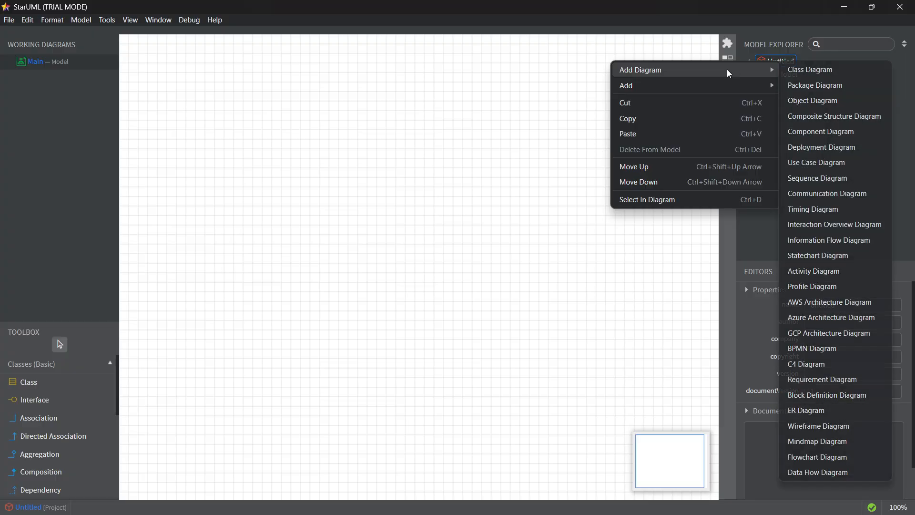
pyautogui.click(85, 21)
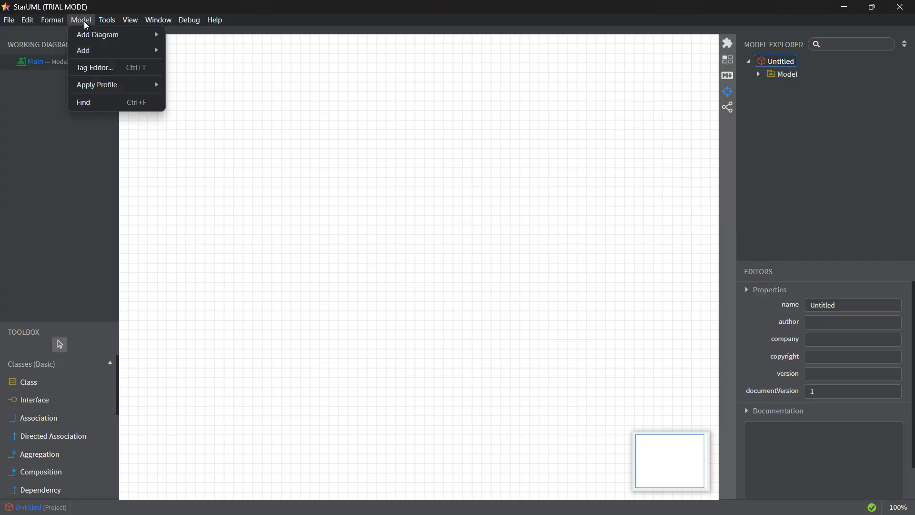
pyautogui.moveTo(94, 35)
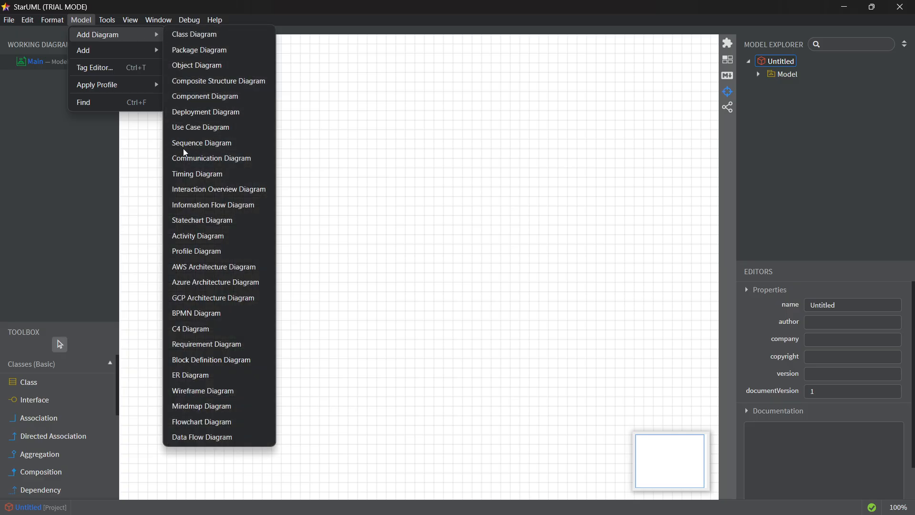
pyautogui.click(209, 144)
# Reposition the Interaction1 frame near the middle of the drawing canvas
pyautogui.click(306, 163)
pyautogui.moveTo(307, 163); pyautogui.dragTo(384, 195)
pyautogui.moveTo(372, 147)
pyautogui.mouseDown()
pyautogui.moveTo(352, 148)
pyautogui.moveTo(373, 144)
pyautogui.mouseUp()
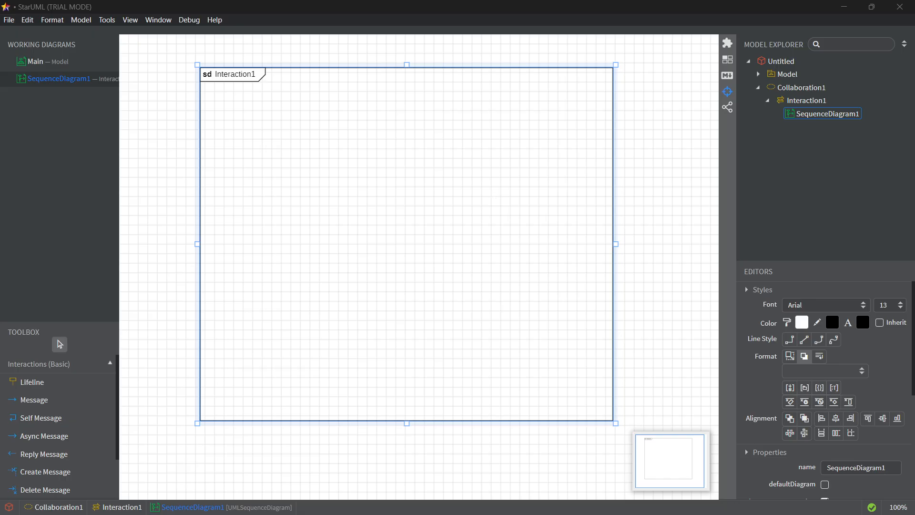
pyautogui.moveTo(412, 208)
pyautogui.mouseDown()
pyautogui.moveTo(431, 235)
pyautogui.moveTo(416, 223)
pyautogui.mouseUp()
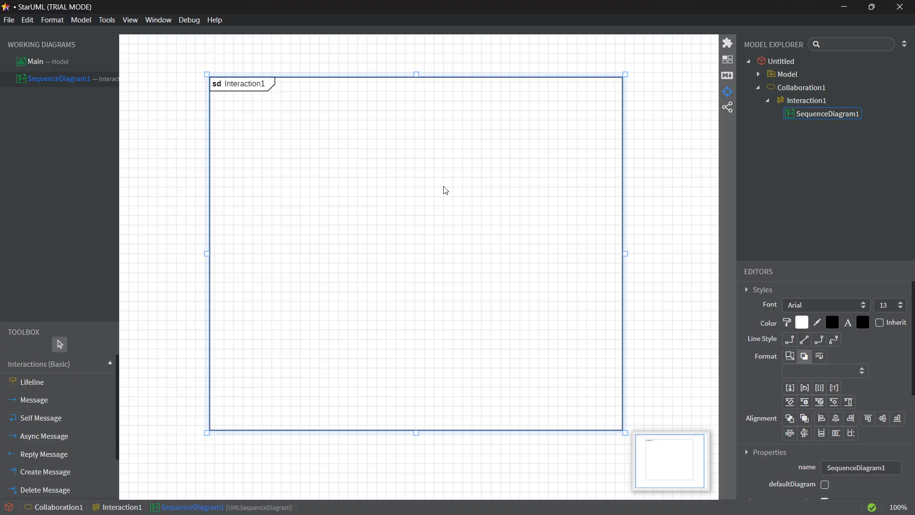
pyautogui.moveTo(446, 191); pyautogui.dragTo(427, 190)
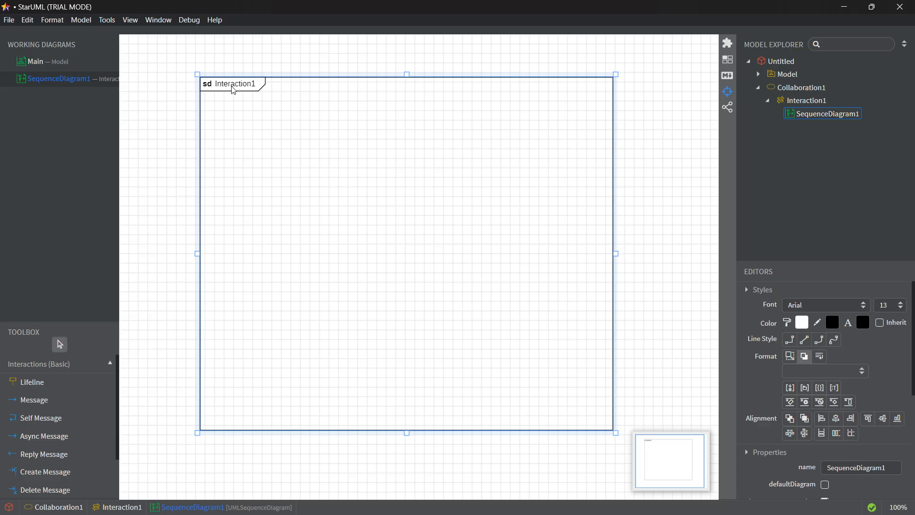
pyautogui.moveTo(381, 152); pyautogui.dragTo(375, 146)
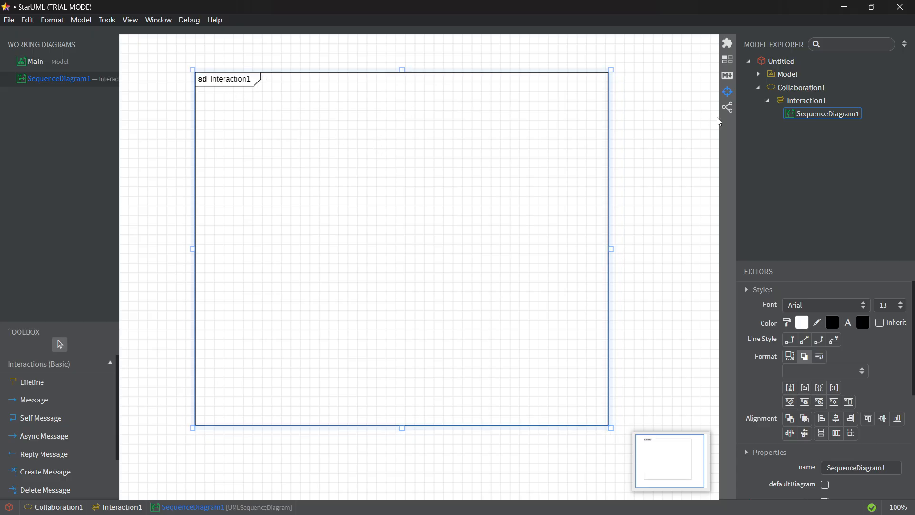
# Rename the interaction as Login and slightly enlarge its frame by the lower-right corner
pyautogui.click(811, 101)
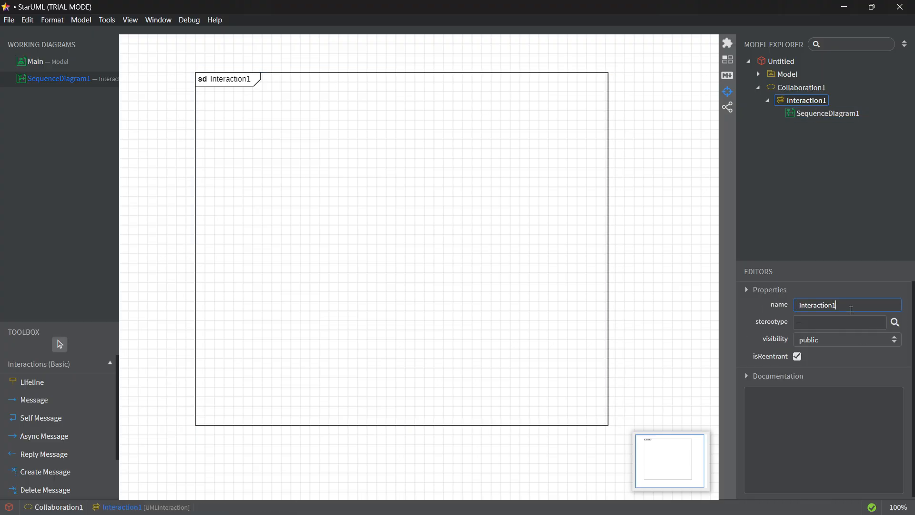
pyautogui.write('Log')
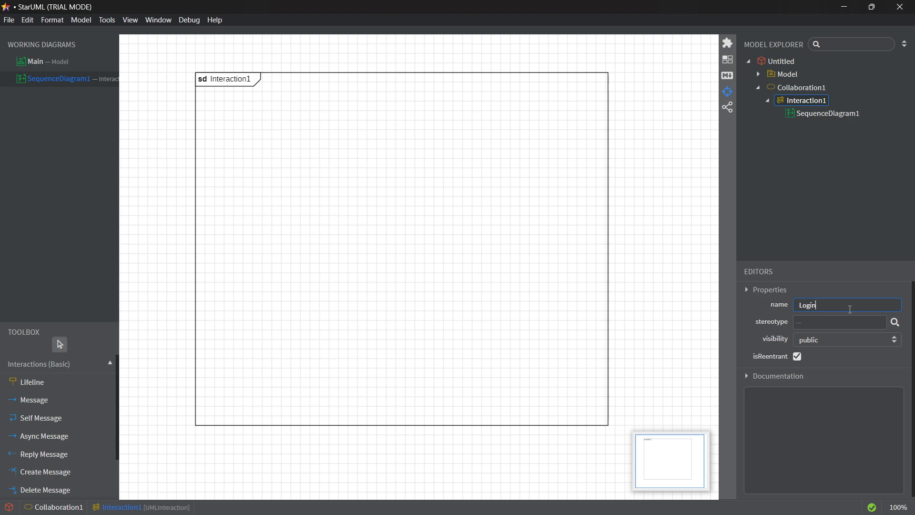
pyautogui.write('in')
pyautogui.press('Return')
pyautogui.click(295, 144)
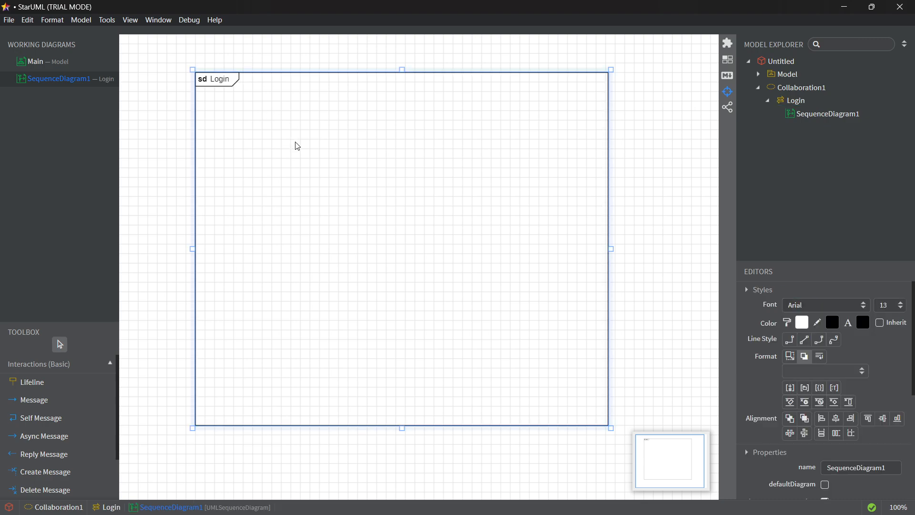
pyautogui.moveTo(611, 428); pyautogui.dragTo(628, 438)
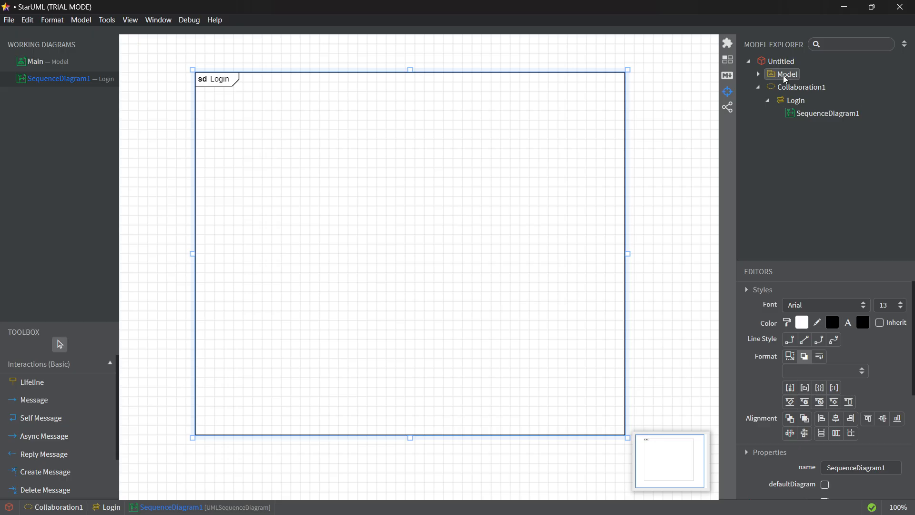
pyautogui.rightClick(774, 59)
pyautogui.moveTo(711, 85)
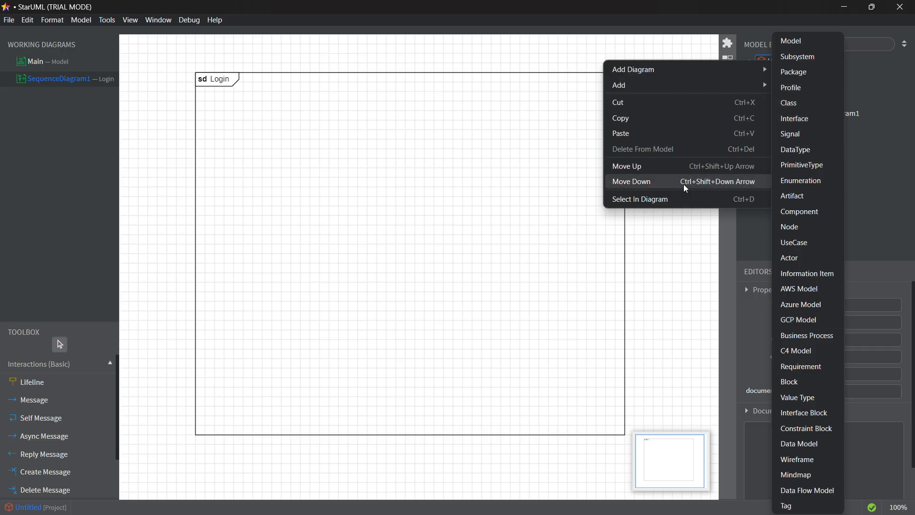
pyautogui.click(26, 276)
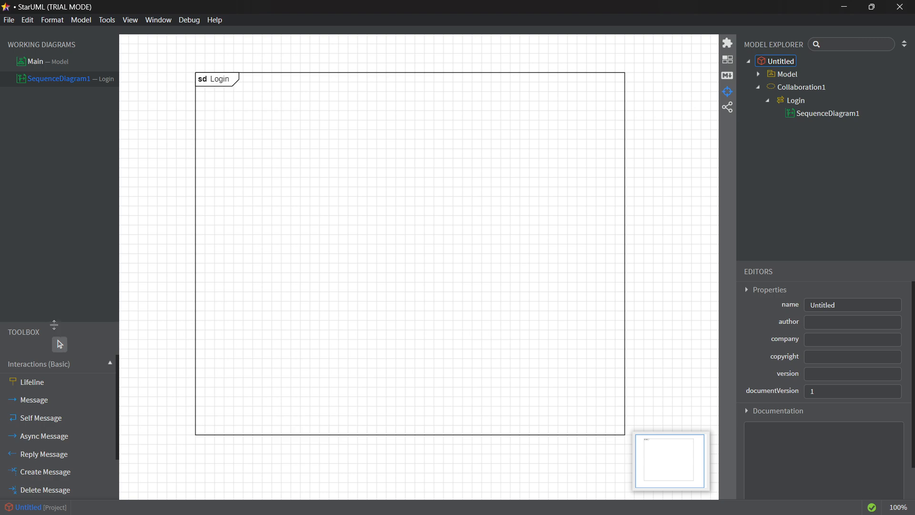
# Enlarge the toolbox area and place four lifelines in a row along the upper edge of the Login frame
pyautogui.moveTo(55, 324); pyautogui.dragTo(63, 106)
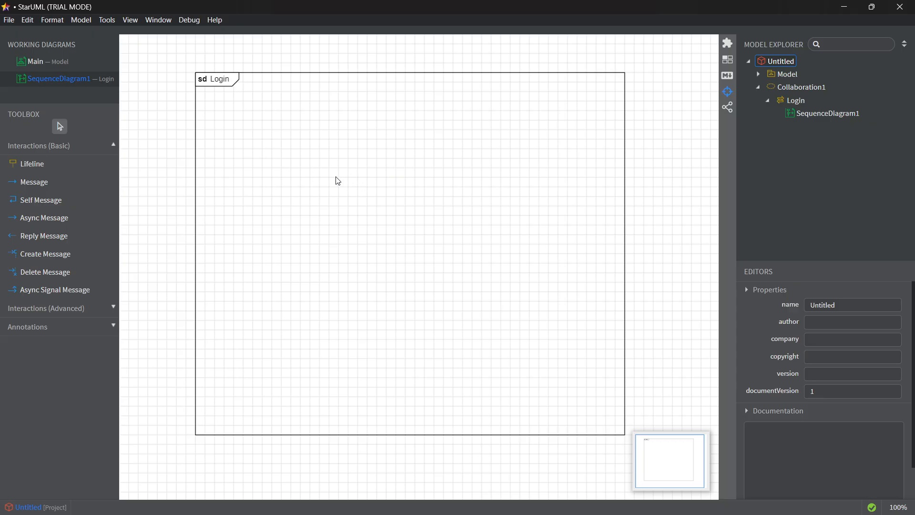
pyautogui.click(50, 164)
pyautogui.click(266, 78)
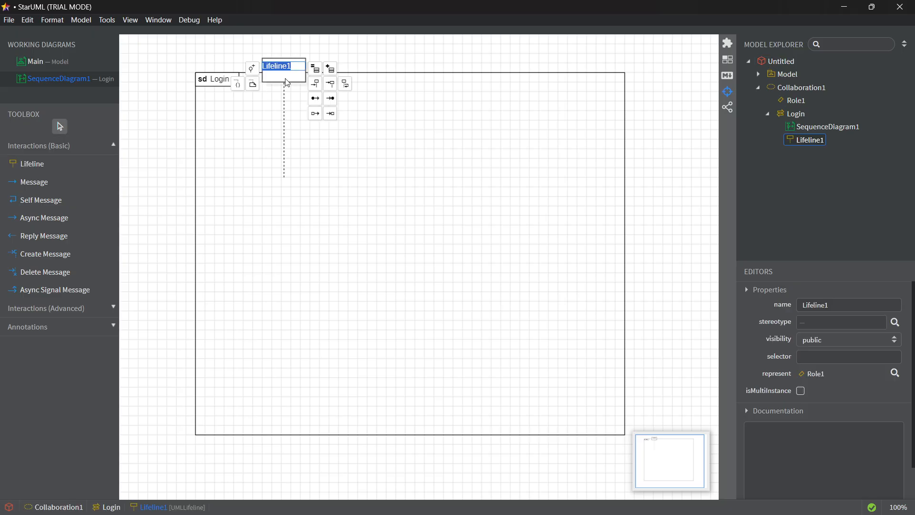
pyautogui.click(33, 163)
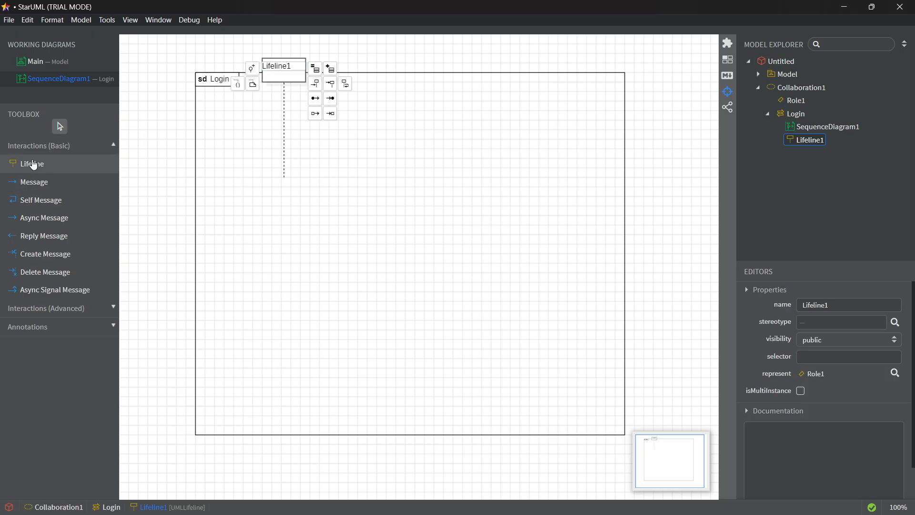
pyautogui.click(361, 73)
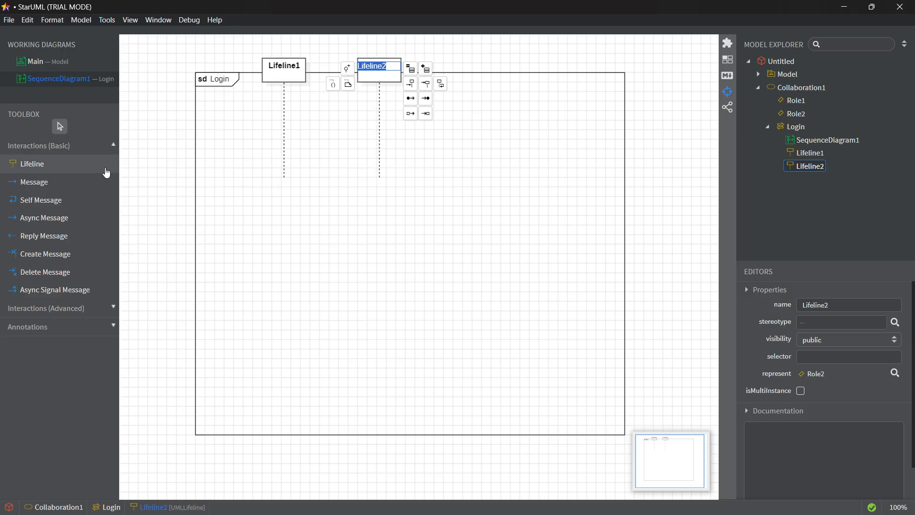
pyautogui.click(29, 165)
pyautogui.click(471, 73)
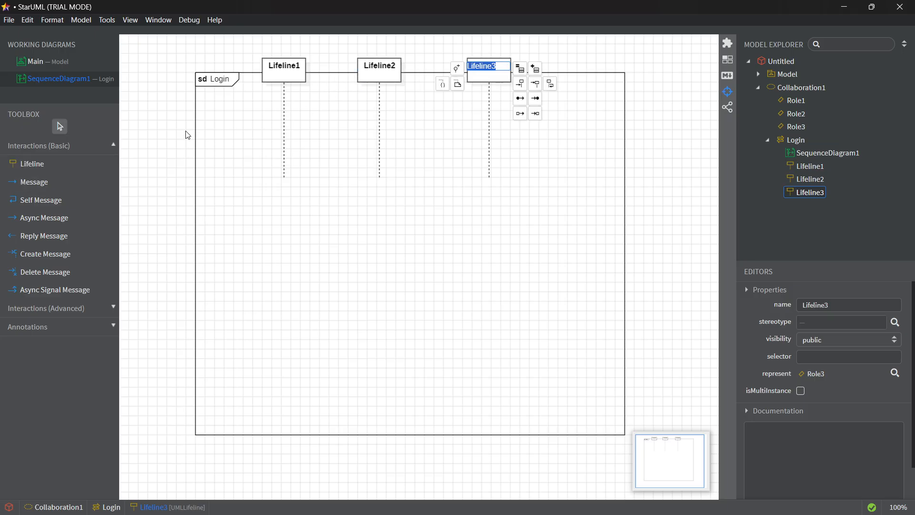
pyautogui.click(32, 164)
pyautogui.click(599, 74)
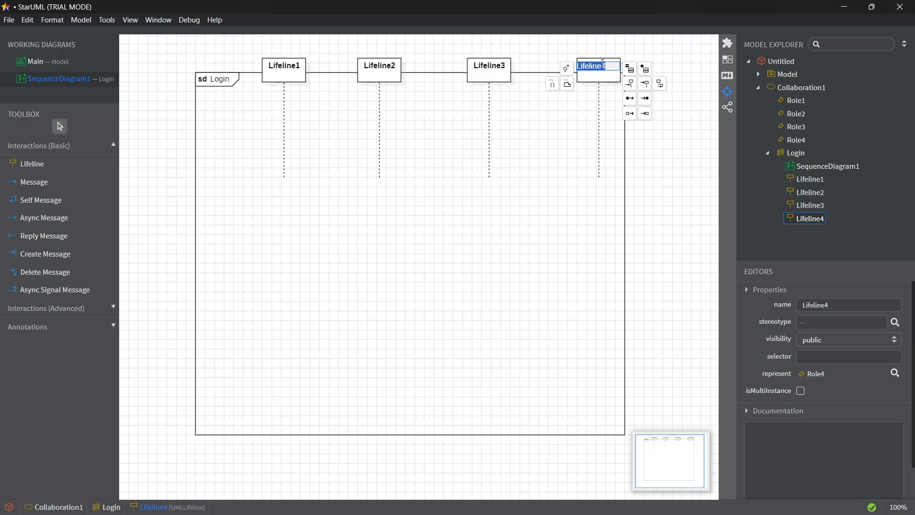
# Shift the third and fourth lifelines slightly left to even out the spacing between the lifelines
pyautogui.moveTo(596, 81); pyautogui.dragTo(584, 80)
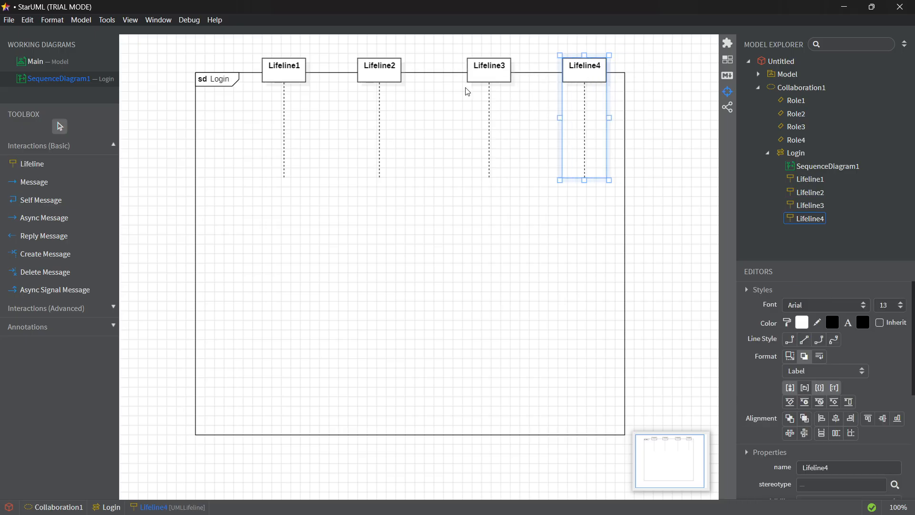
pyautogui.moveTo(497, 82); pyautogui.dragTo(487, 83)
pyautogui.click(385, 86)
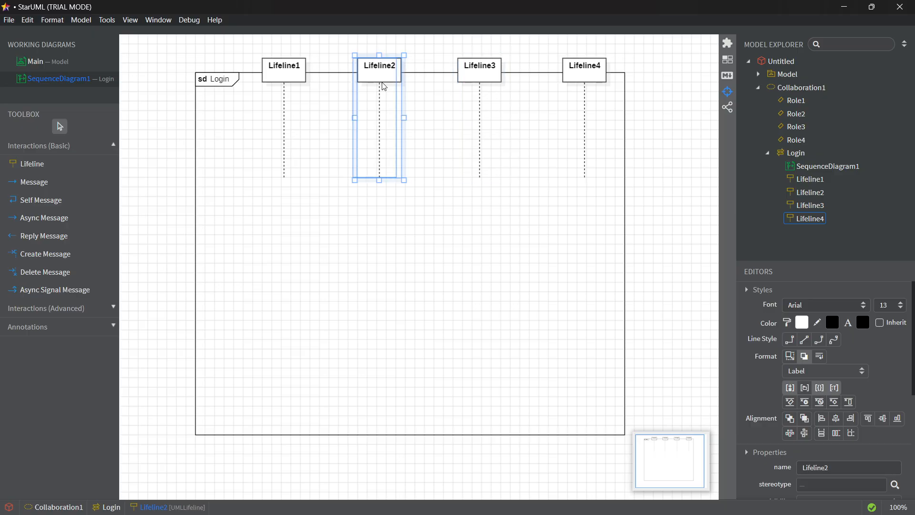
pyautogui.moveTo(382, 83); pyautogui.dragTo(388, 83)
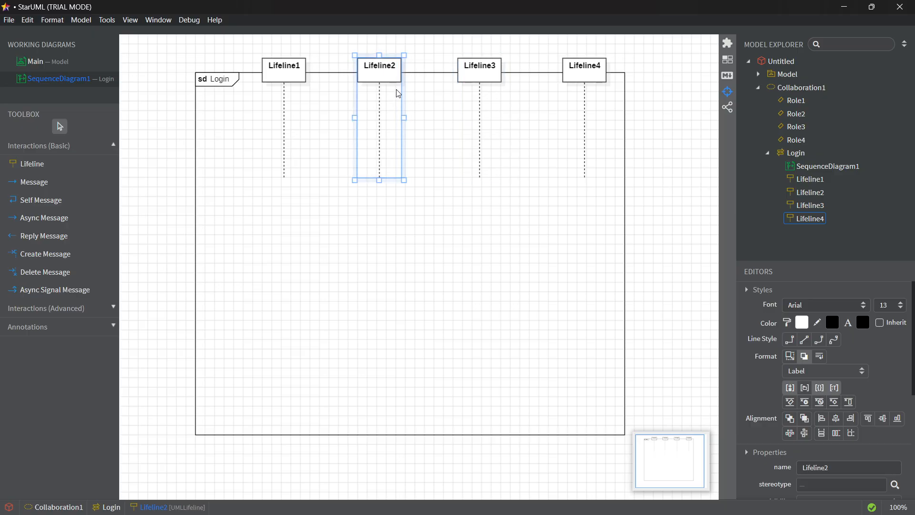
pyautogui.click(506, 229)
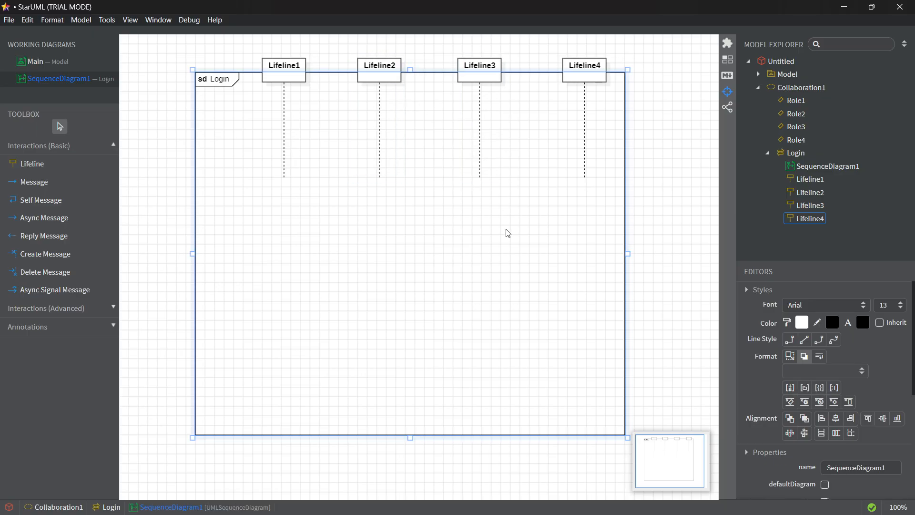
# Rename the first lifeline as User and the second lifeline as LoginPage
pyautogui.doubleClick(287, 67)
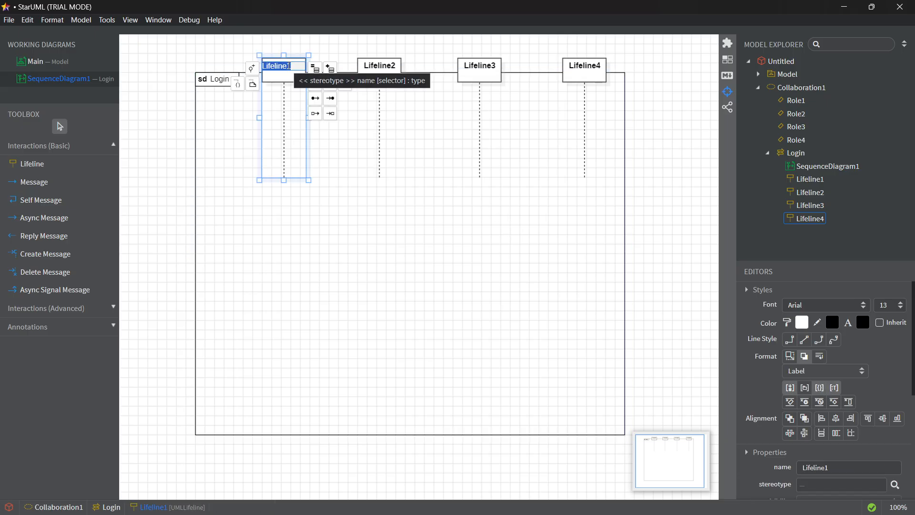
pyautogui.write('U')
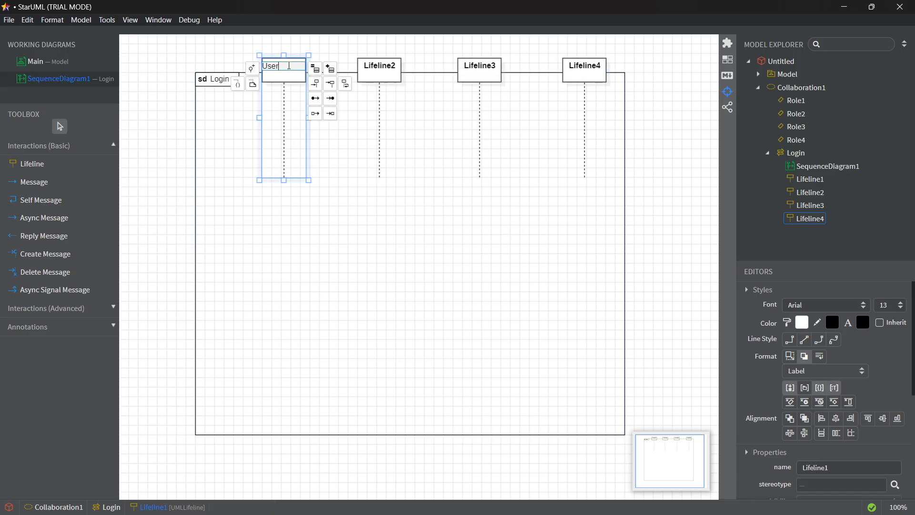
pyautogui.write('ser')
pyautogui.doubleClick(380, 66)
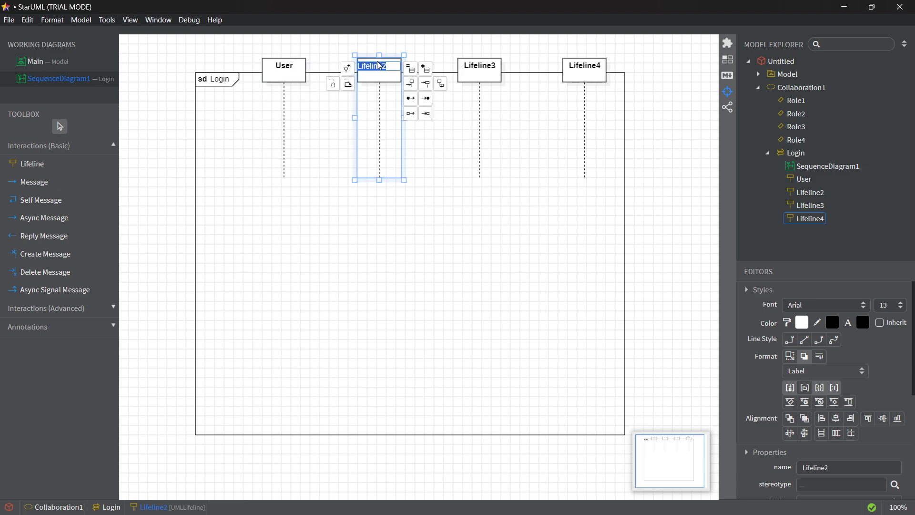
pyautogui.press('BackSpace')
pyautogui.write('LoginPage')
# Rename the third lifeline as AuthService and the fourth lifeline as Database
pyautogui.doubleClick(478, 66)
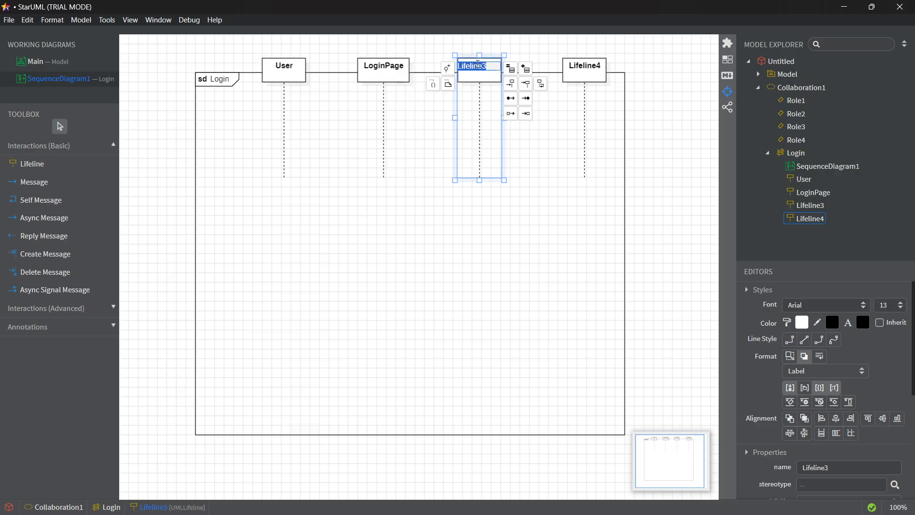
pyautogui.write('AuthService')
pyautogui.doubleClick(592, 65)
pyautogui.write('Databas')
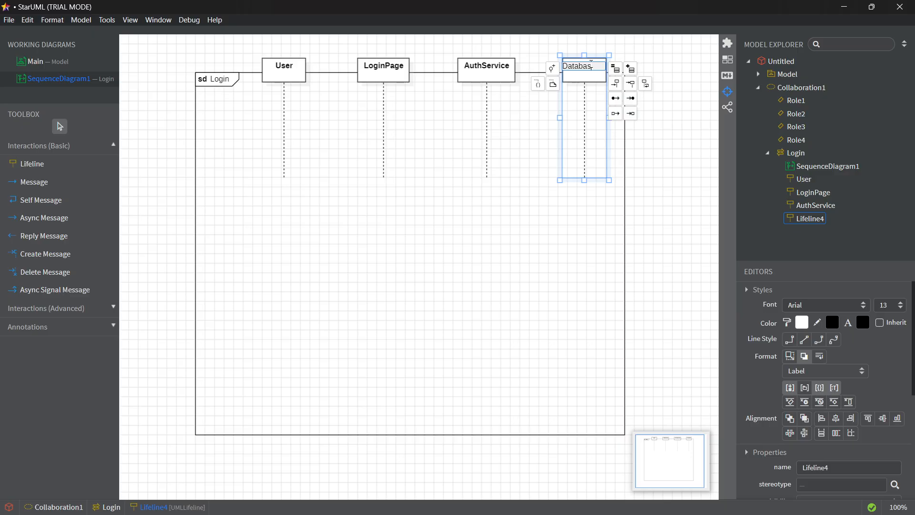
pyautogui.write('e')
pyautogui.click(525, 127)
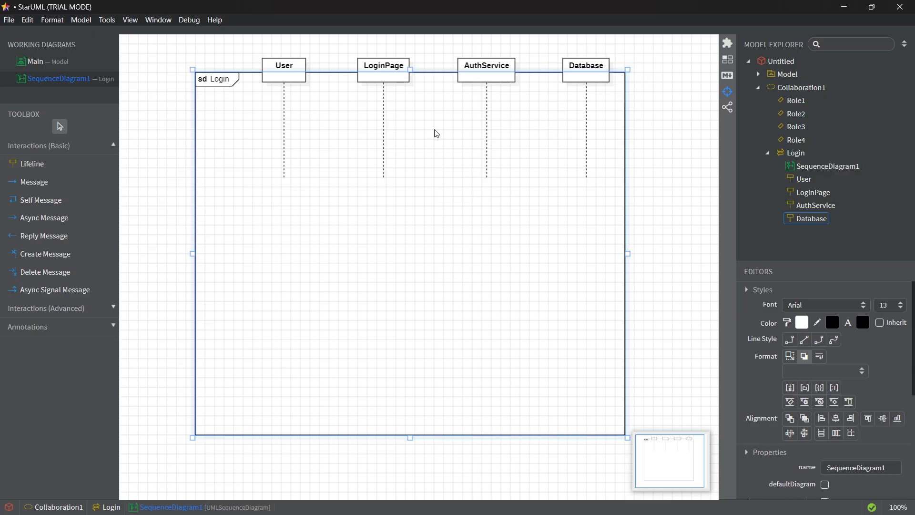
# Extend the User and LoginPage lifelines downward to the same level near the lower edge of the Login frame
pyautogui.click(287, 71)
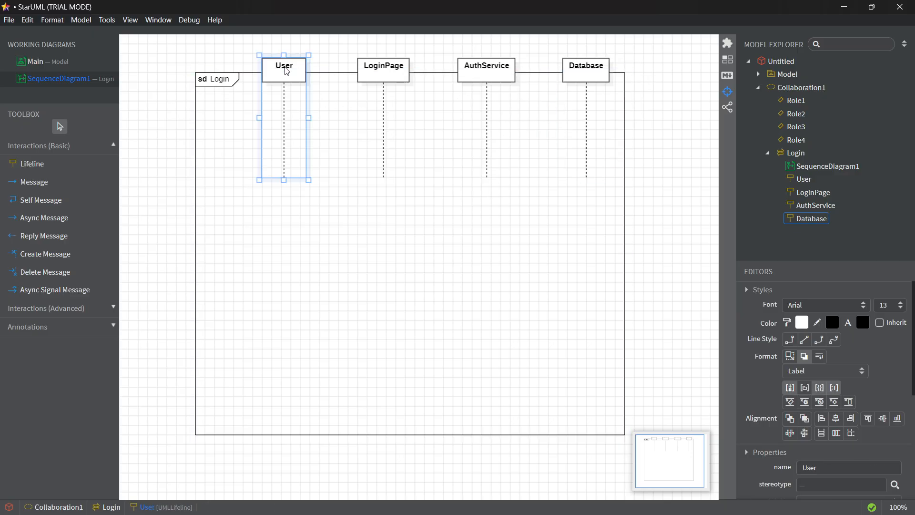
pyautogui.click(397, 75)
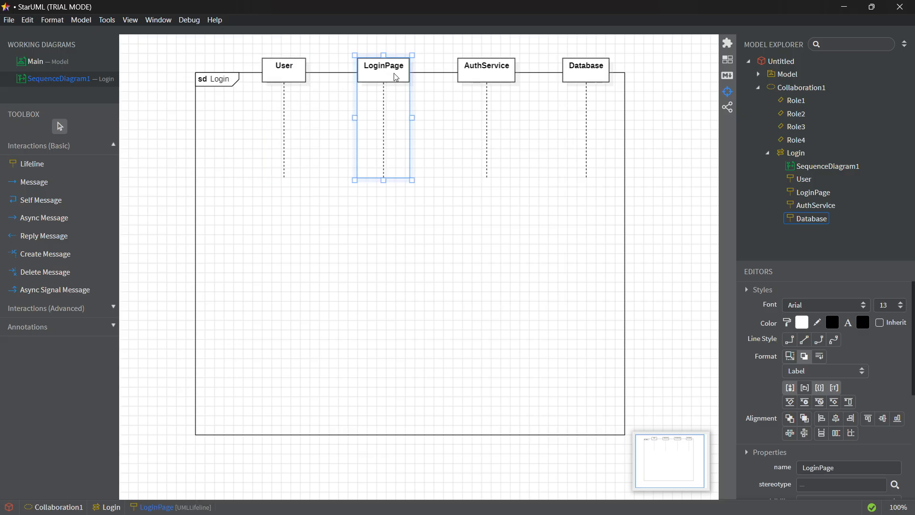
pyautogui.click(290, 70)
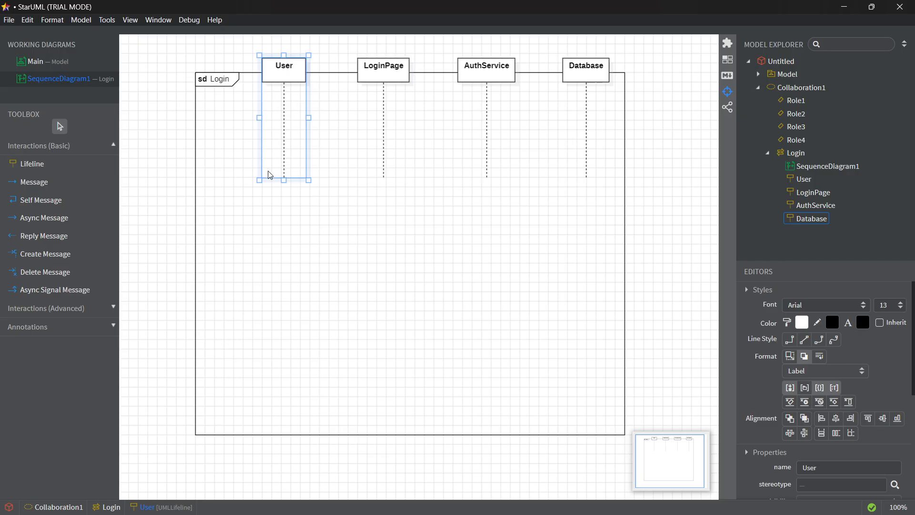
pyautogui.moveTo(284, 181); pyautogui.dragTo(286, 378)
pyautogui.click(383, 154)
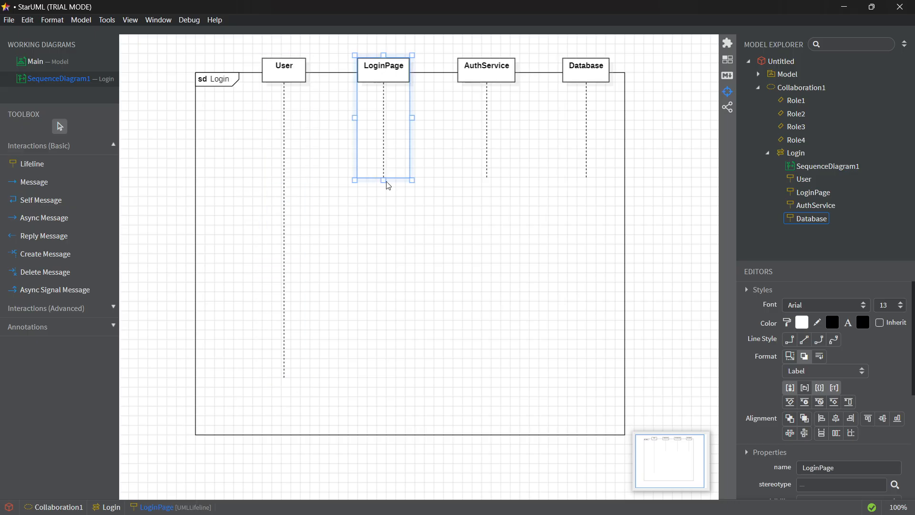
pyautogui.moveTo(385, 181); pyautogui.dragTo(378, 379)
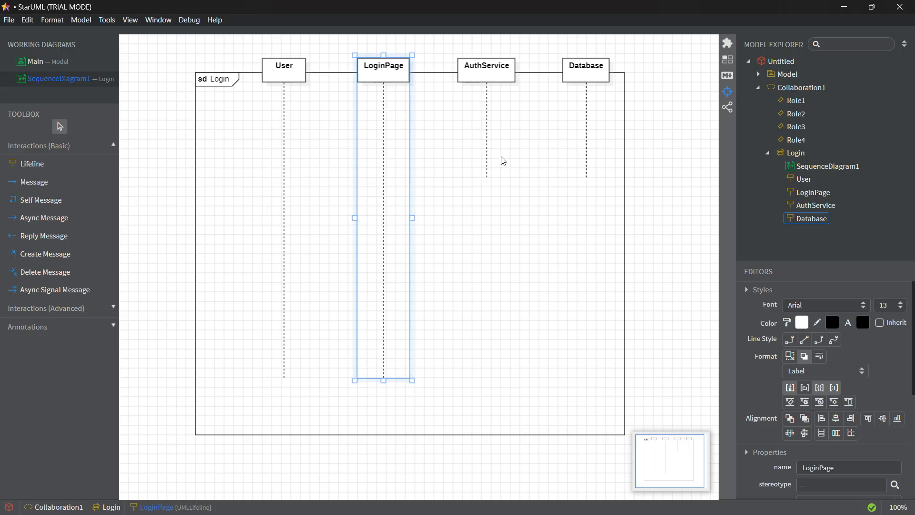
# Extend the AuthService and Database lifelines downward to about the same level as the User and LoginPage lifelines
pyautogui.click(496, 141)
pyautogui.click(489, 187)
pyautogui.click(487, 180)
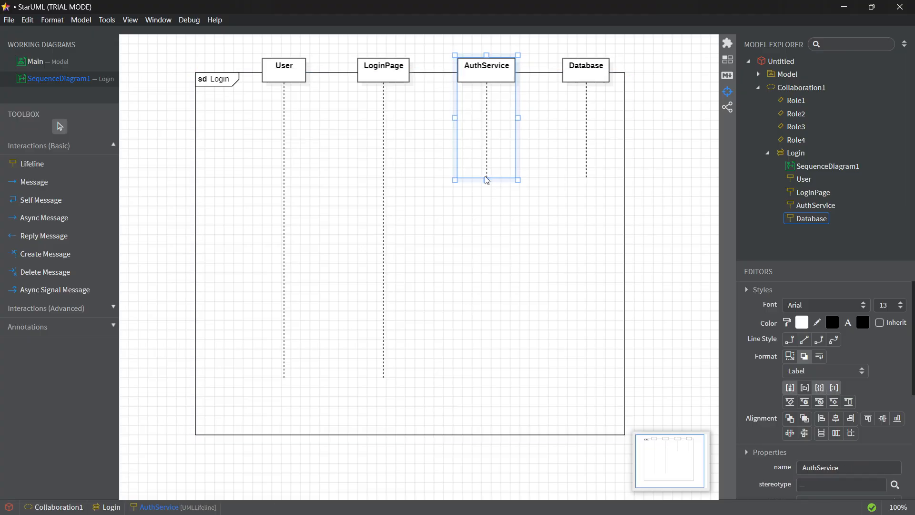
pyautogui.click(487, 184)
pyautogui.click(488, 175)
pyautogui.moveTo(488, 177); pyautogui.dragTo(473, 381)
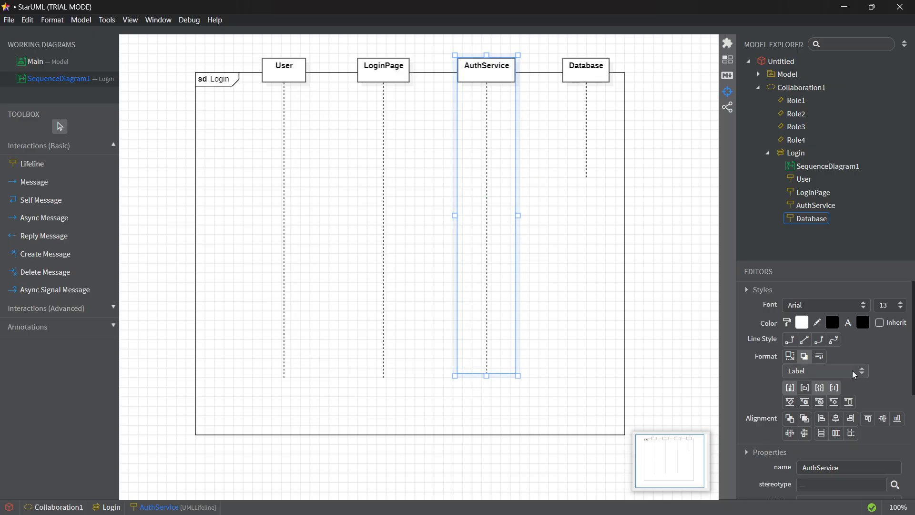
pyautogui.click(580, 92)
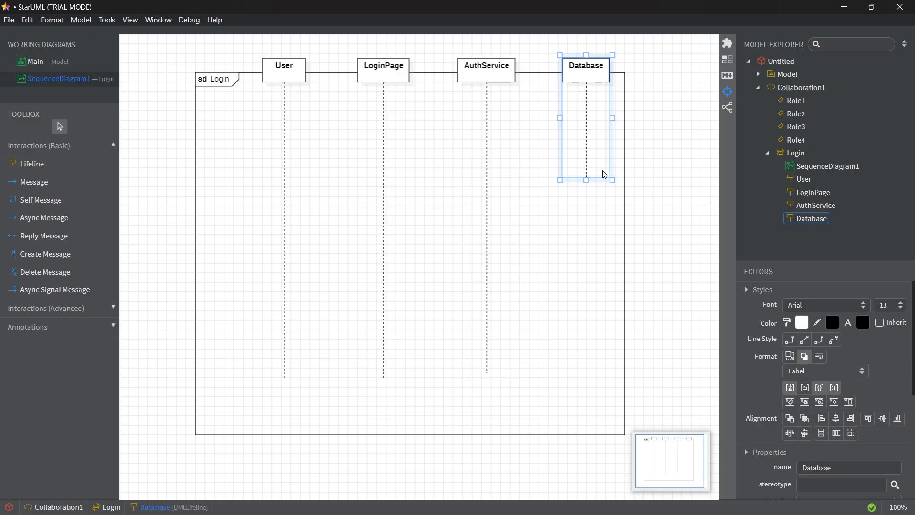
pyautogui.moveTo(589, 196); pyautogui.dragTo(578, 377)
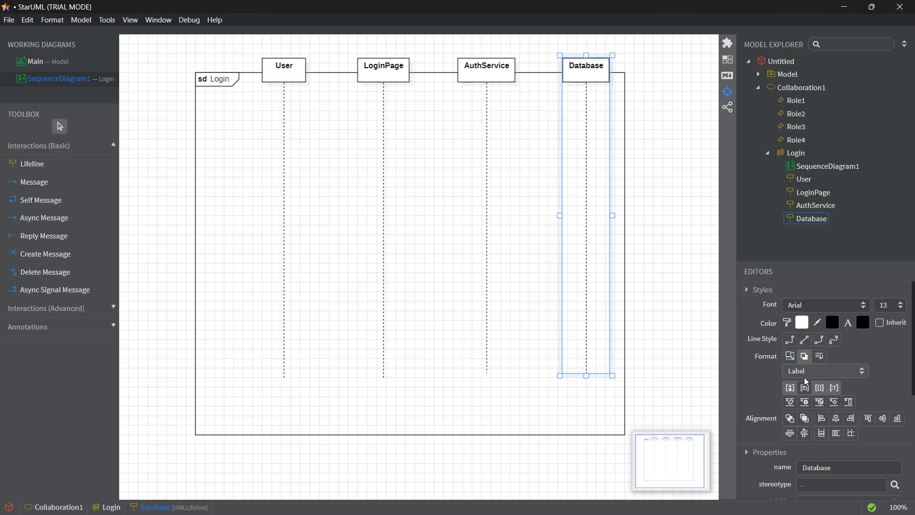
# Set the Database lifeline's font size to 22 and its line color to rgba(184, 49, 49, 1)
pyautogui.scroll(-3, 825, 379)
pyautogui.scroll(3, 837, 371)
pyautogui.click(901, 306)
pyautogui.click(899, 412)
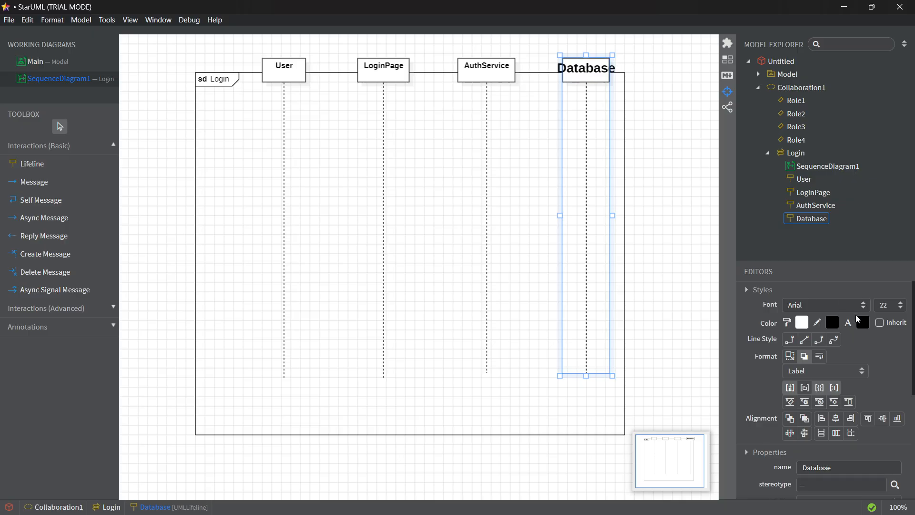
pyautogui.click(841, 324)
pyautogui.click(525, 233)
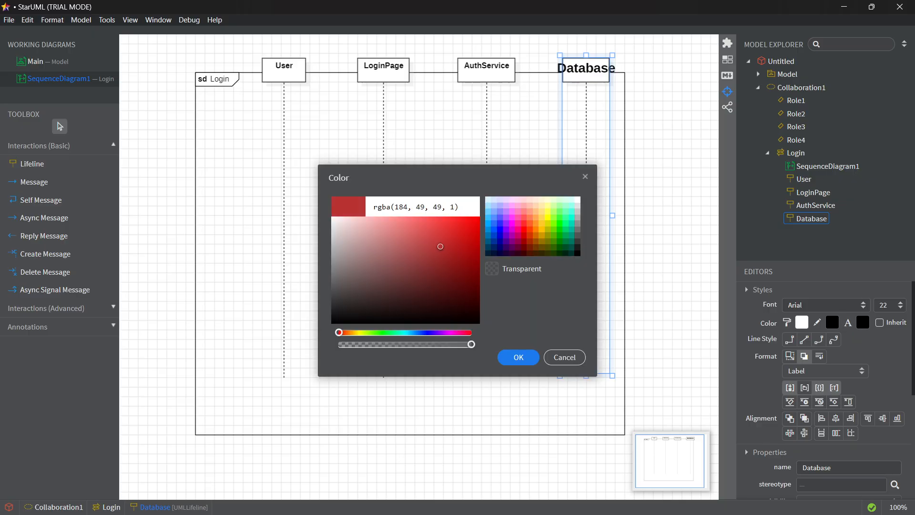
pyautogui.click(519, 357)
# Undo the line color and font size changes on the Database lifeline
pyautogui.hotkey('ctrl', 'z')
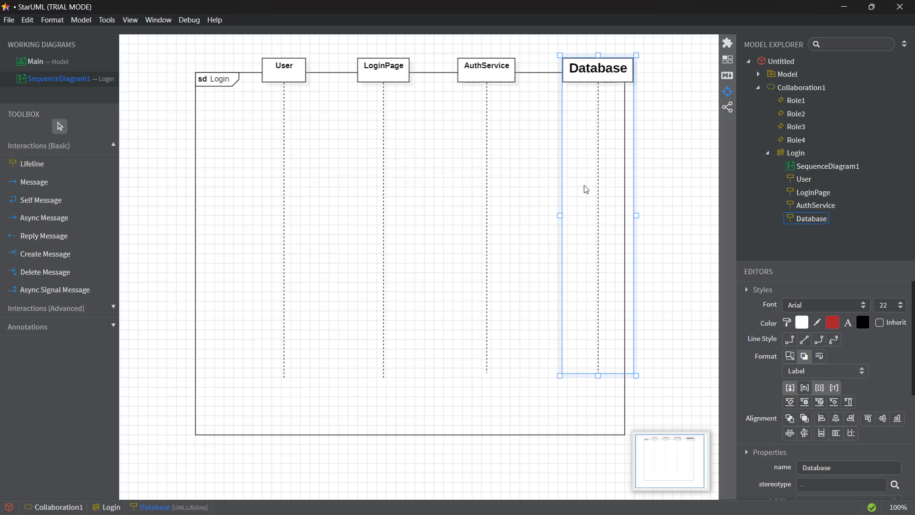
pyautogui.click(665, 175)
pyautogui.hotkey('ctrl', 'z')
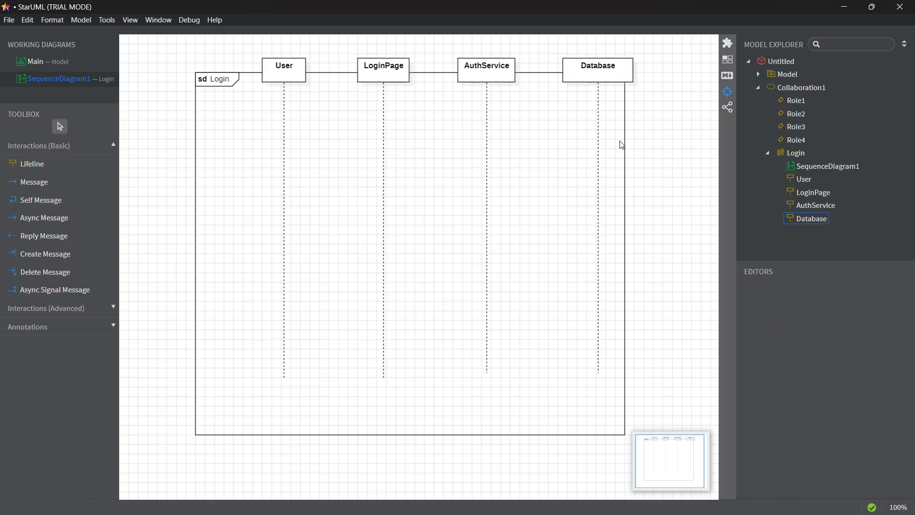
# Move the Database lifeline slightly left so that its header sits within the width of the Login frame
pyautogui.click(609, 84)
pyautogui.moveTo(593, 84); pyautogui.dragTo(592, 85)
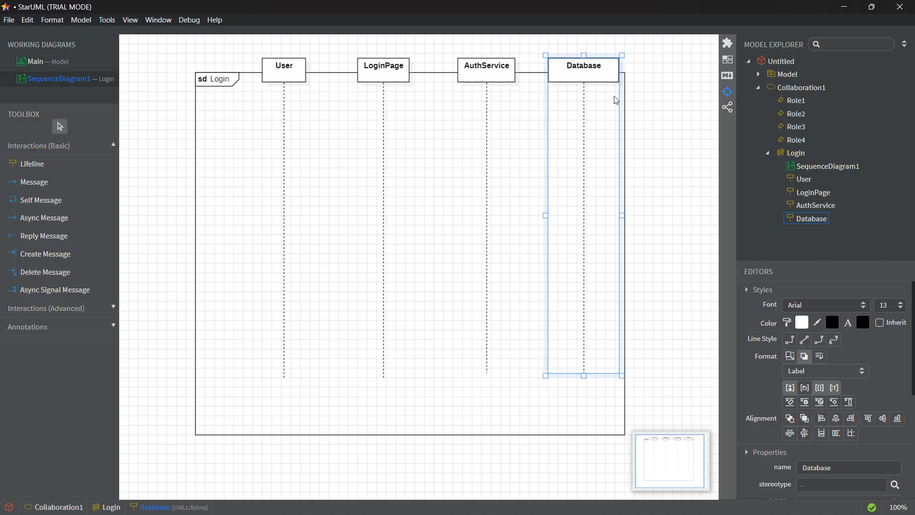
pyautogui.click(664, 120)
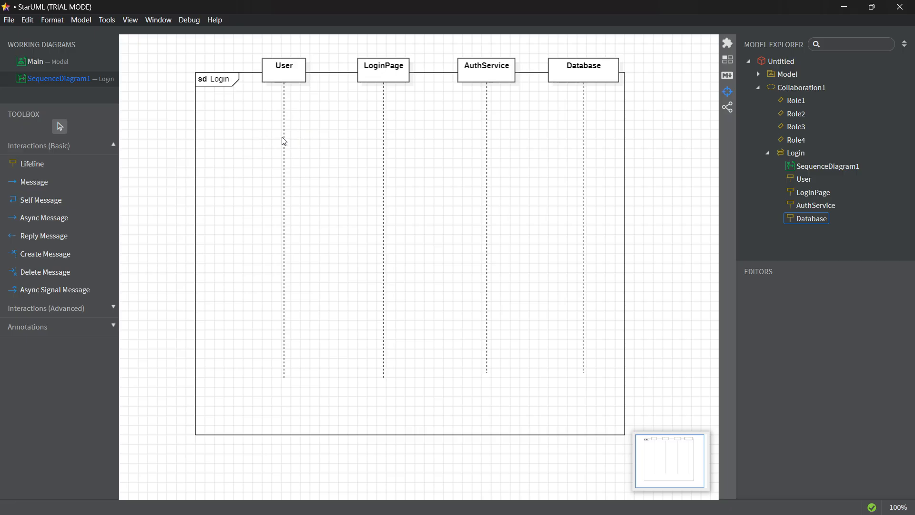
# Add a message enterCreds from User to LoginPage and, below it, a message authenticate from LoginPage to AuthService
pyautogui.click(539, 140)
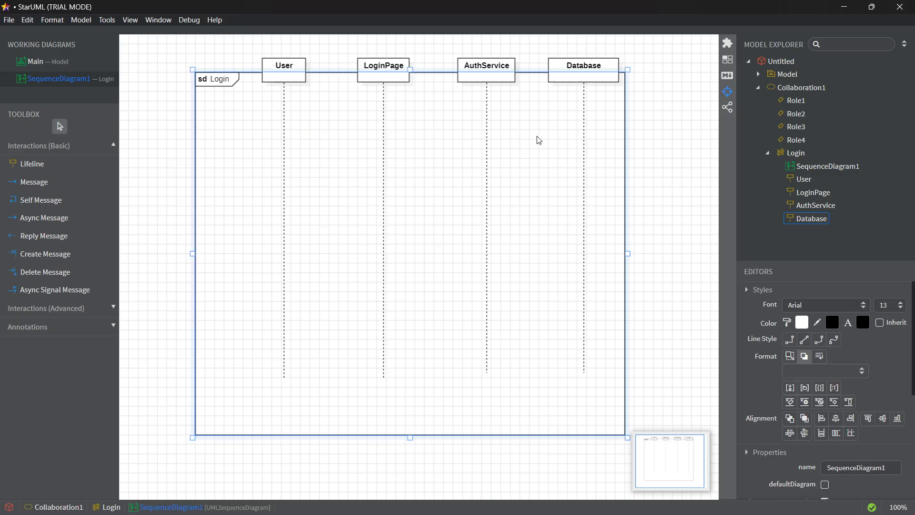
pyautogui.click(37, 184)
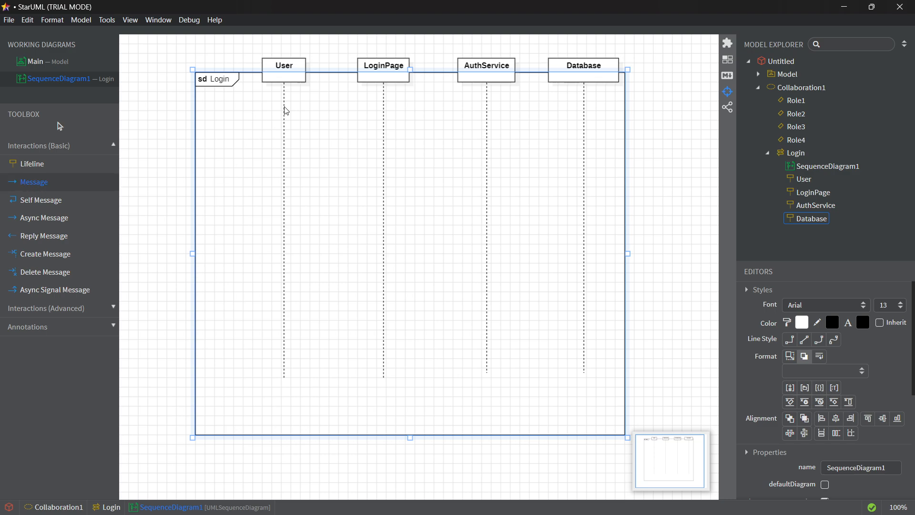
pyautogui.moveTo(284, 108); pyautogui.dragTo(385, 106)
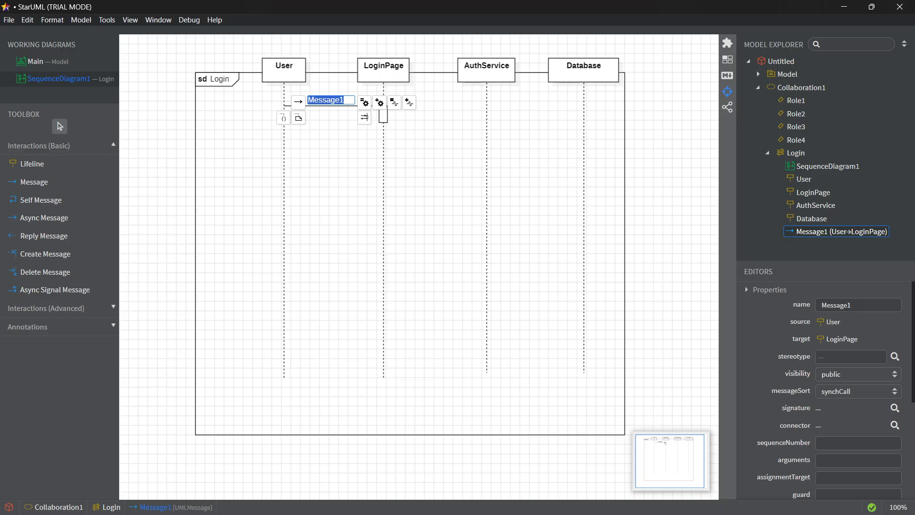
pyautogui.write('enterCreds')
pyautogui.click(57, 187)
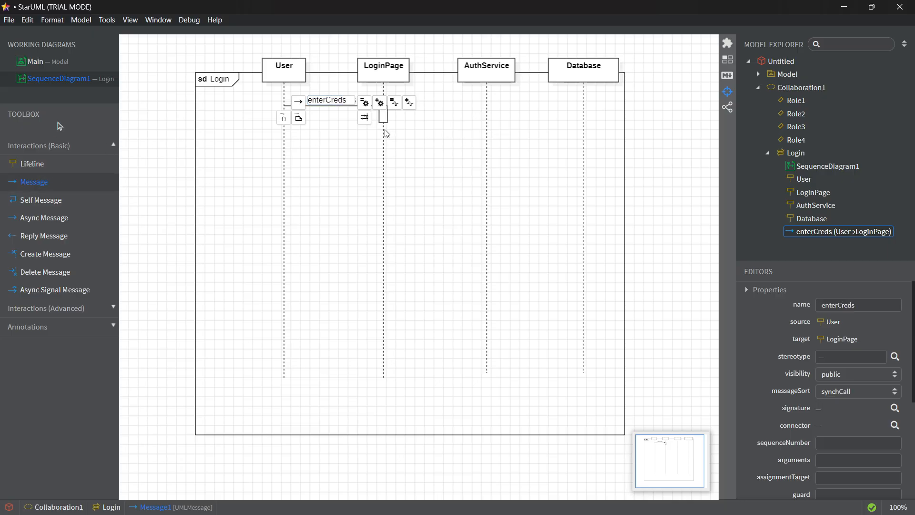
pyautogui.moveTo(385, 130); pyautogui.dragTo(400, 131)
pyautogui.moveTo(491, 130); pyautogui.dragTo(488, 129)
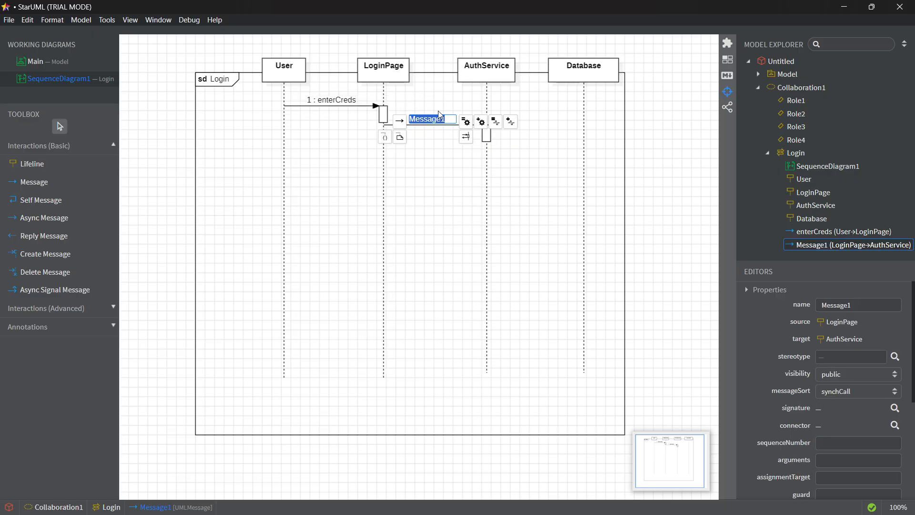
pyautogui.write('authenticate')
# Add a message findUser from AuthService to Database and, below it, a message userData from Database back to AuthService
pyautogui.click(33, 182)
pyautogui.moveTo(489, 148); pyautogui.dragTo(586, 143)
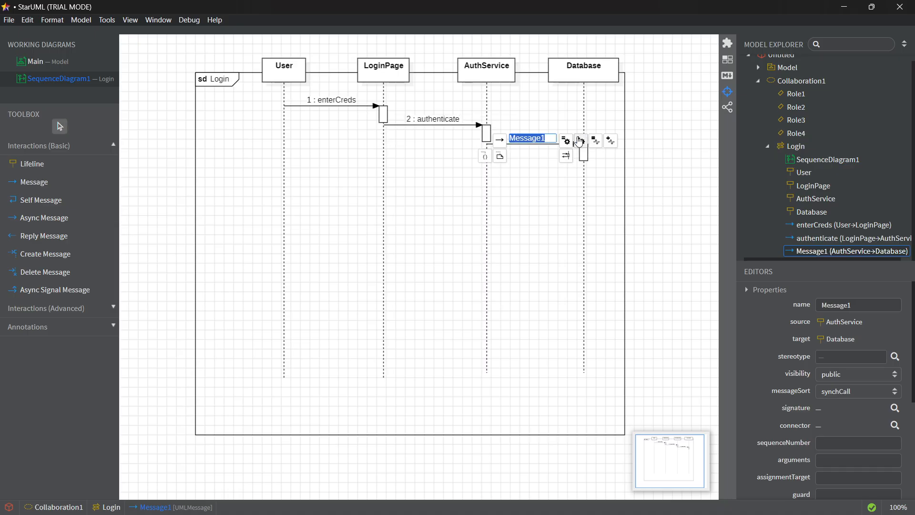
pyautogui.write('fu')
pyautogui.write('ndUser')
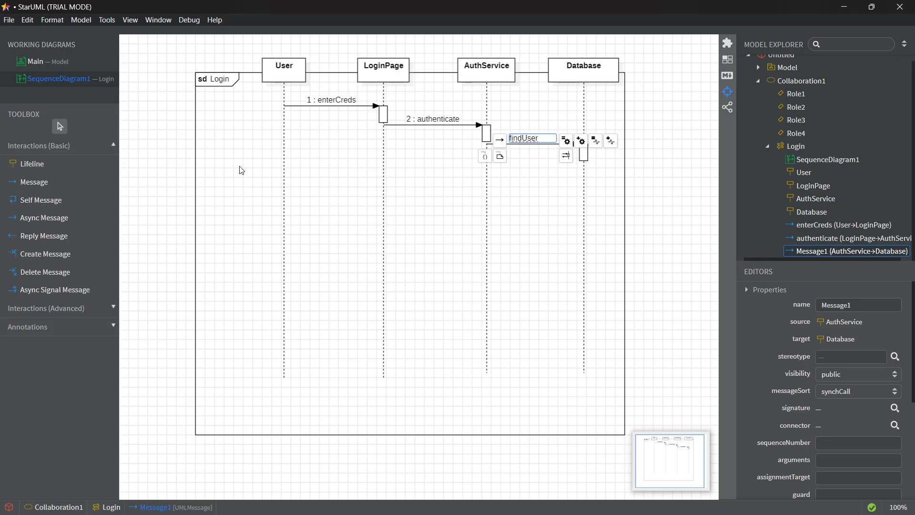
pyautogui.click(29, 182)
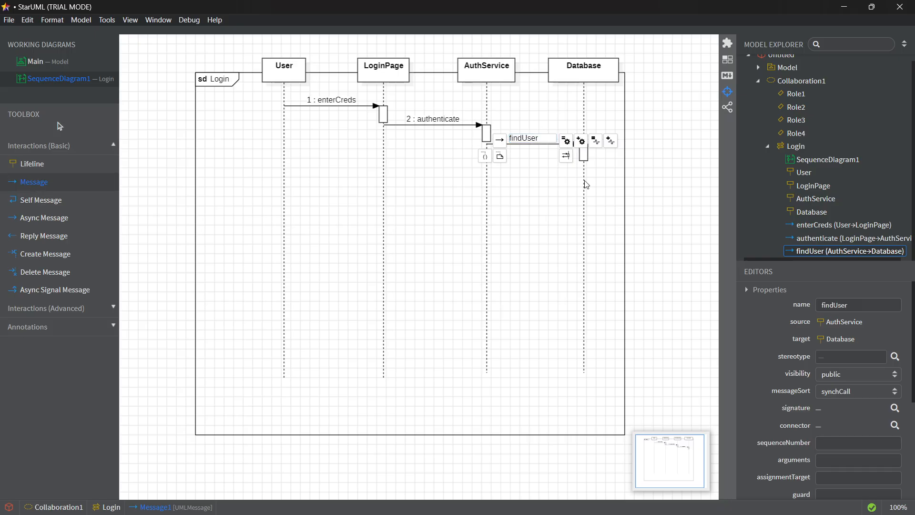
pyautogui.moveTo(582, 178); pyautogui.dragTo(489, 181)
pyautogui.write('userData')
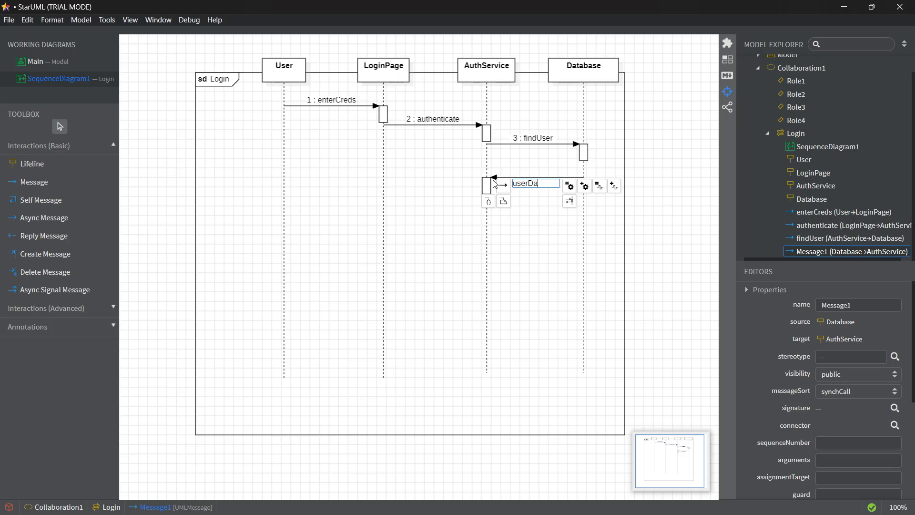
# Add a message authResult from AuthService to LoginPage and, below it, a message displayMsg from LoginPage to User
pyautogui.click(34, 182)
pyautogui.moveTo(487, 210); pyautogui.dragTo(384, 211)
pyautogui.write('authResult')
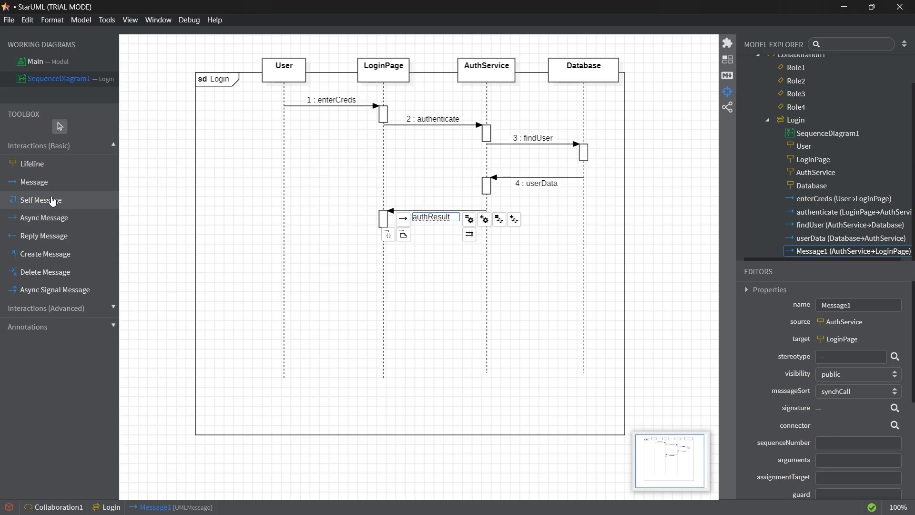
pyautogui.click(33, 182)
pyautogui.moveTo(384, 244); pyautogui.dragTo(286, 247)
pyautogui.write('D')
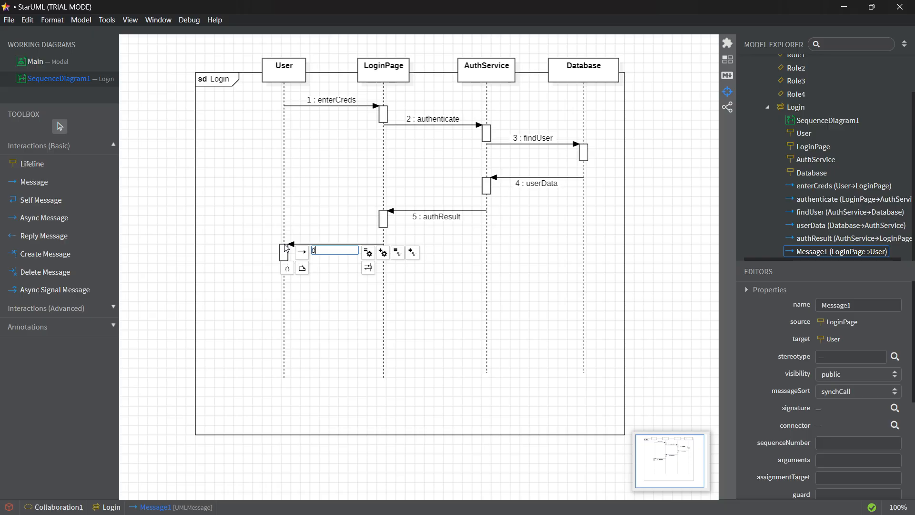
pyautogui.write('isplayMsg')
pyautogui.press('Return')
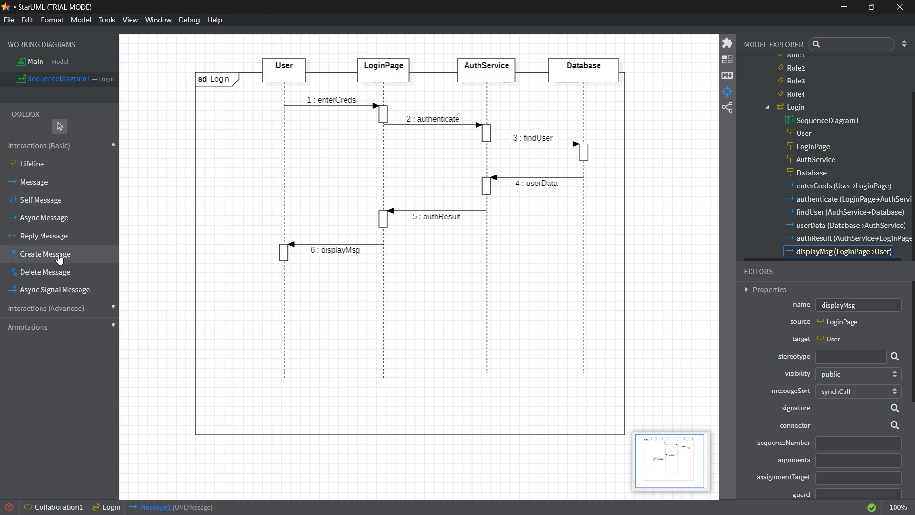
# Try to draw a Delete Message below displayMsg, from beside the LoginPage lifeline to beside the Database lifeline
pyautogui.click(55, 272)
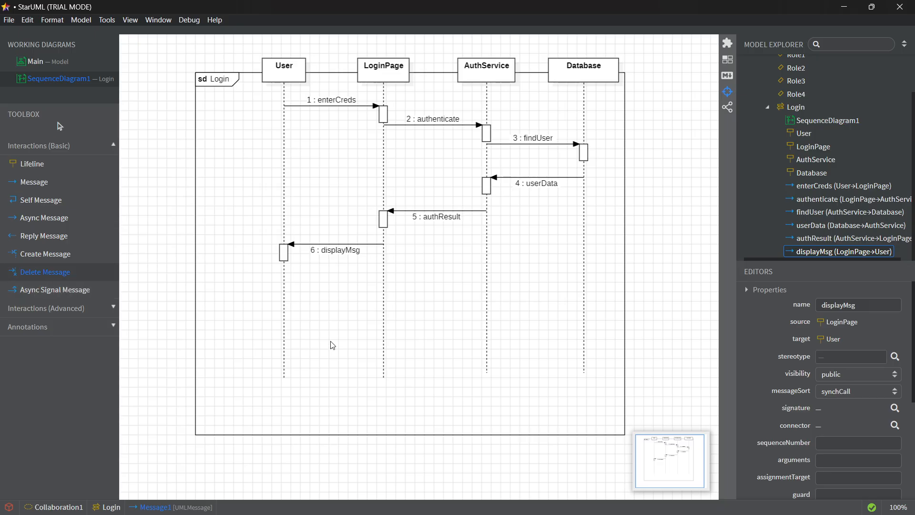
pyautogui.moveTo(404, 301); pyautogui.dragTo(548, 305)
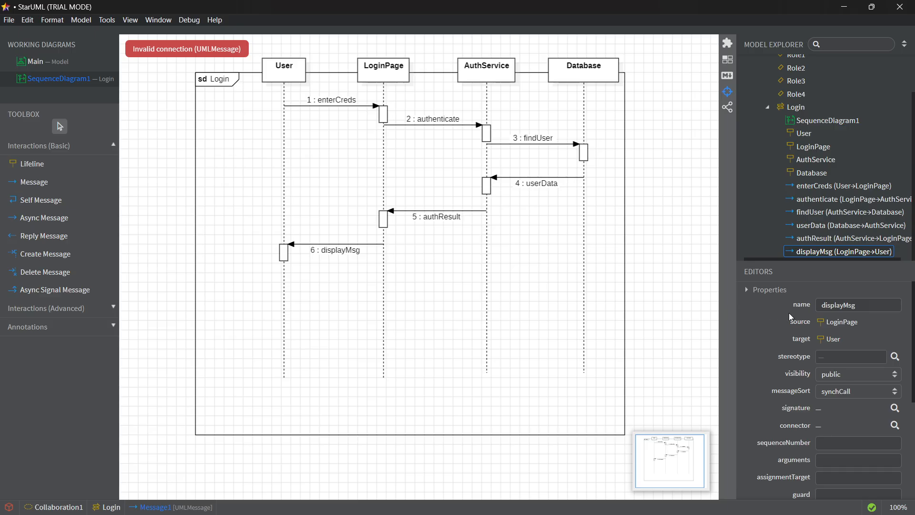
# Examine the message properties, the messages listed under Login in the model tree and the actions available for authenticate
pyautogui.scroll(-3, 848, 395)
pyautogui.scroll(3, 848, 395)
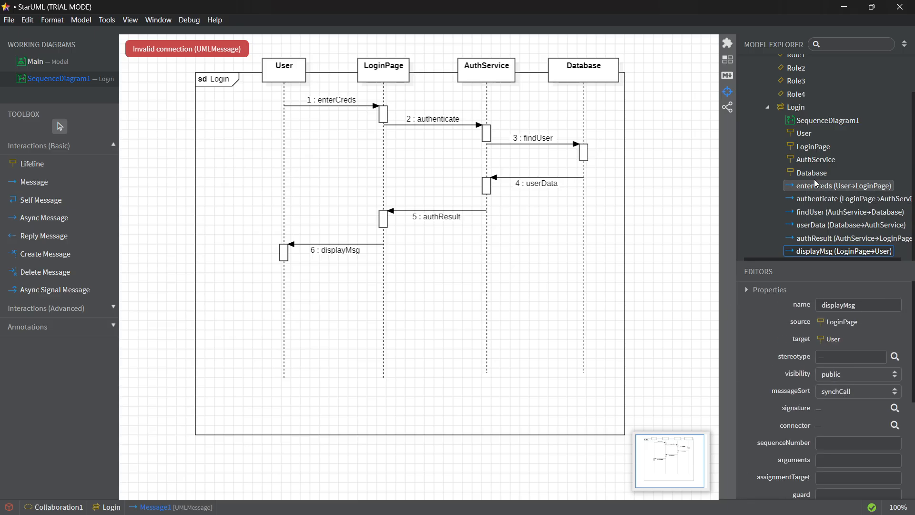
pyautogui.scroll(2, 820, 186)
pyautogui.scroll(-2, 821, 186)
pyautogui.click(825, 201)
pyautogui.rightClick(826, 205)
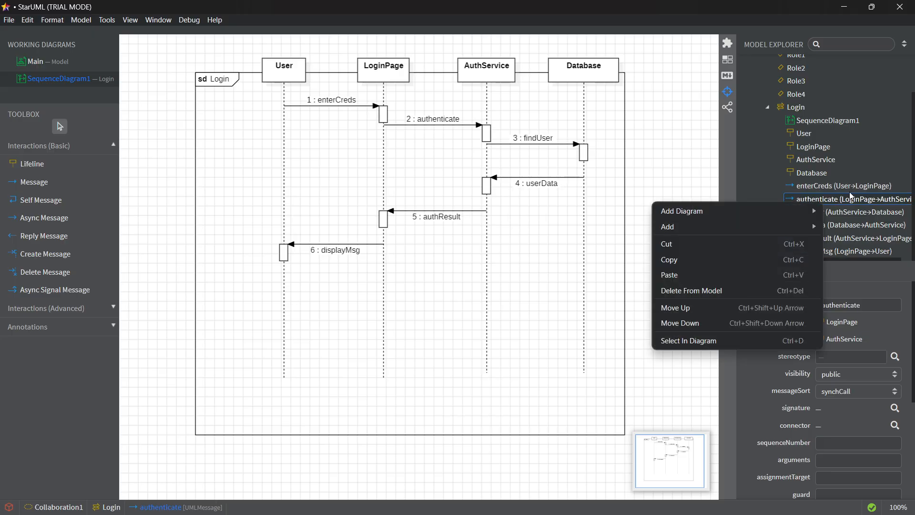
pyautogui.press('Escape')
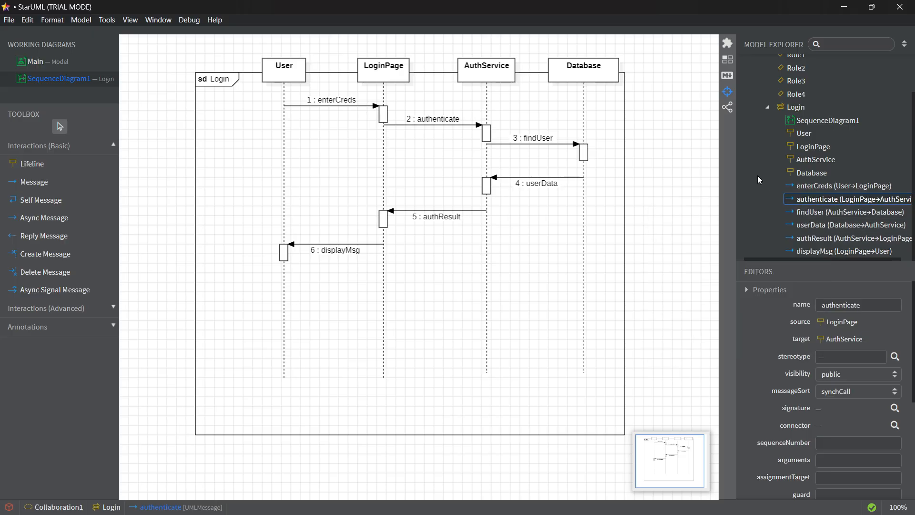
pyautogui.scroll(2, 854, 179)
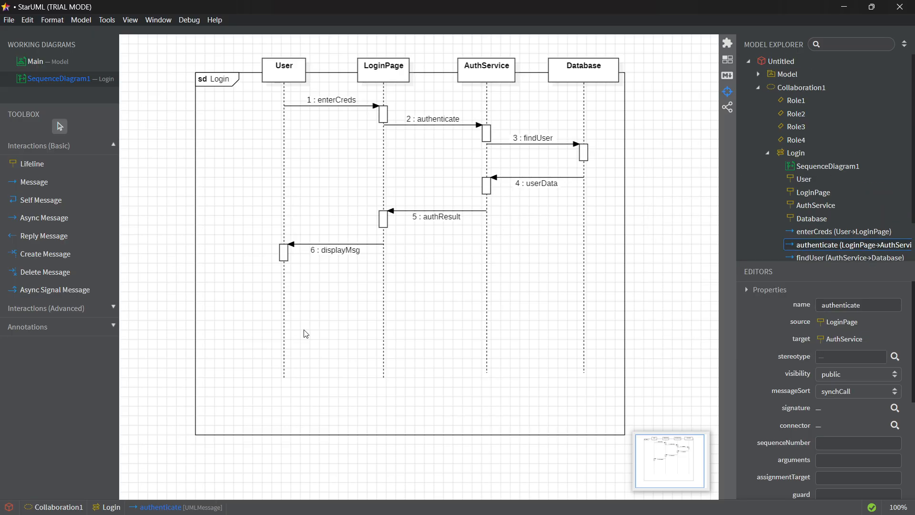